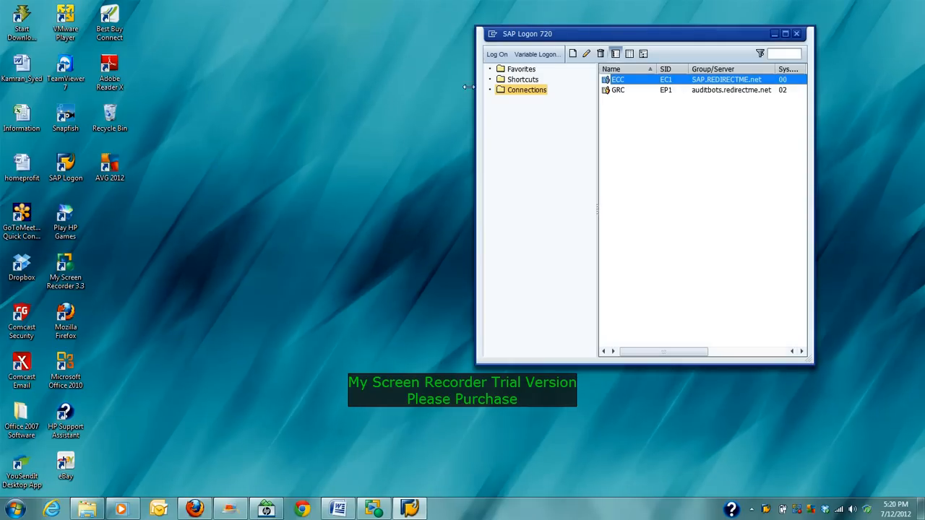
Step: Open the ECC connection from SAP Logon 720 to reach its client 800 sign-in screen
double_click(613, 80)
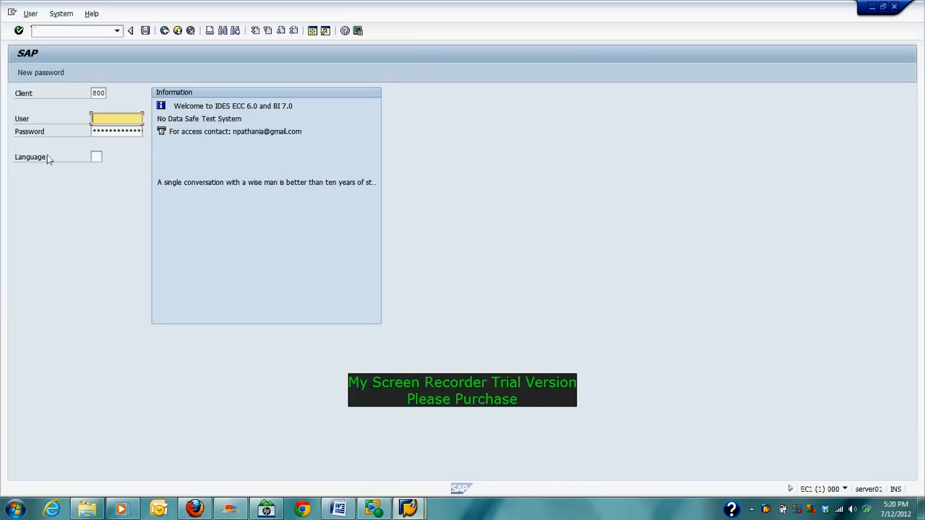
Step: Log on to client 800 with the saved user name and the account password, acknowledging the terminal-in-use notice
left_click(121, 116)
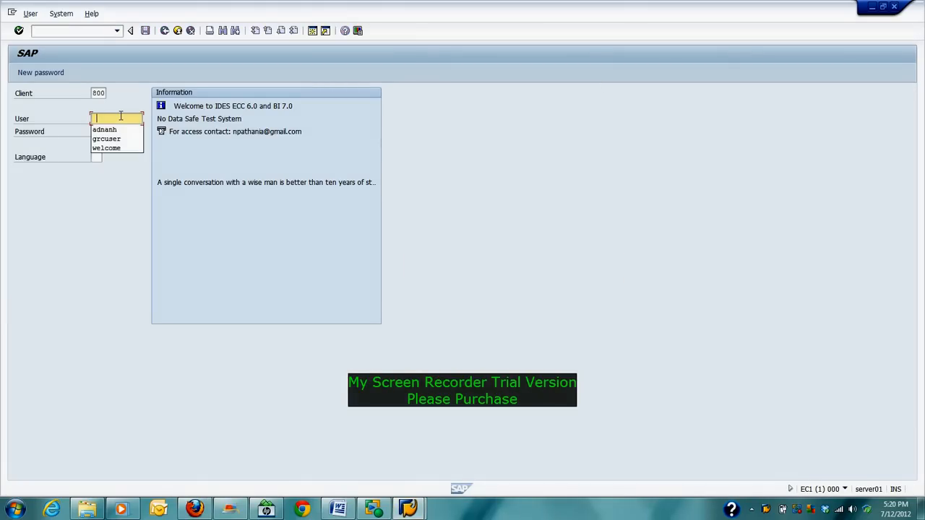
key("Return")
key("Tab")
type("************")
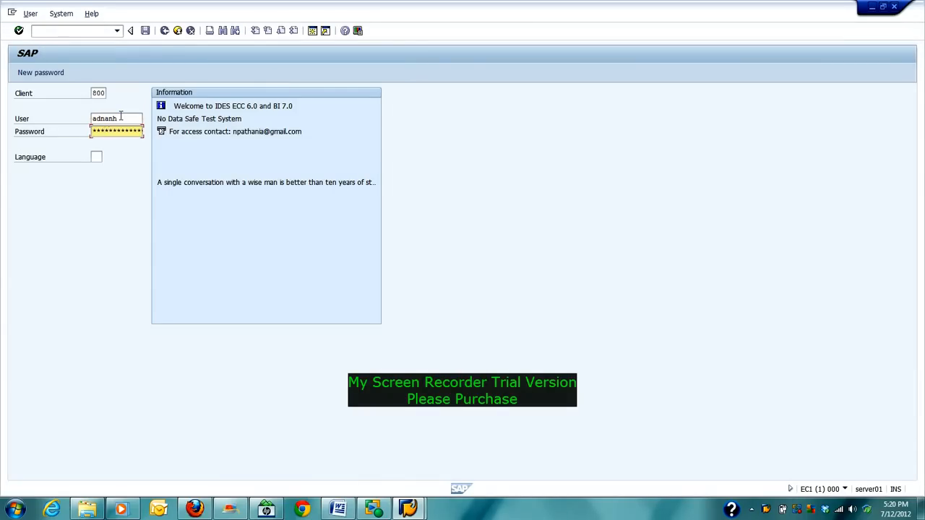
key("Return")
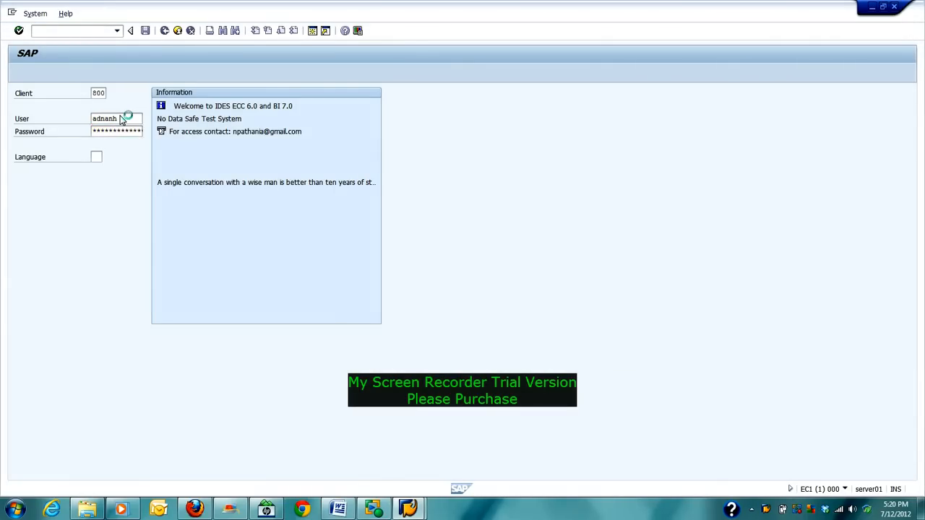
left_click(32, 201)
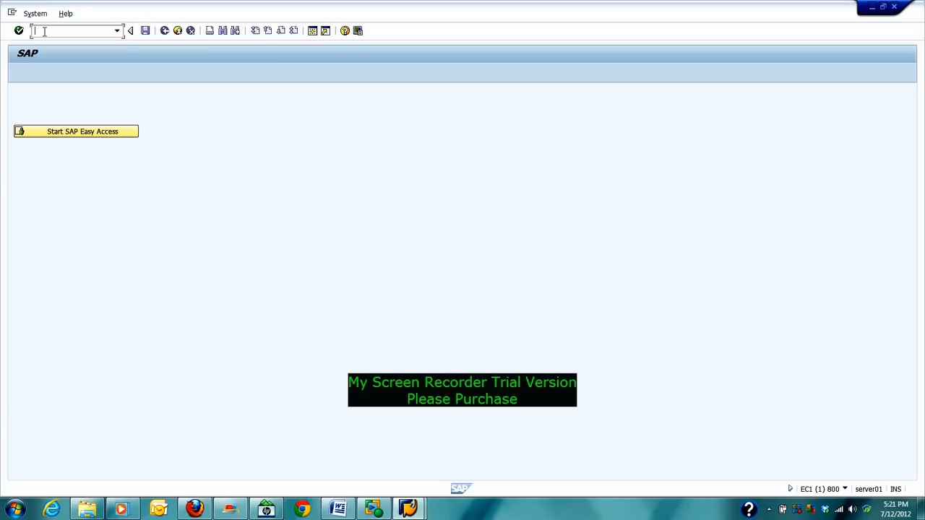
Step: Start Role Maintenance with /npfcg, then bring up the System menu
type("/npfcg")
key("Return")
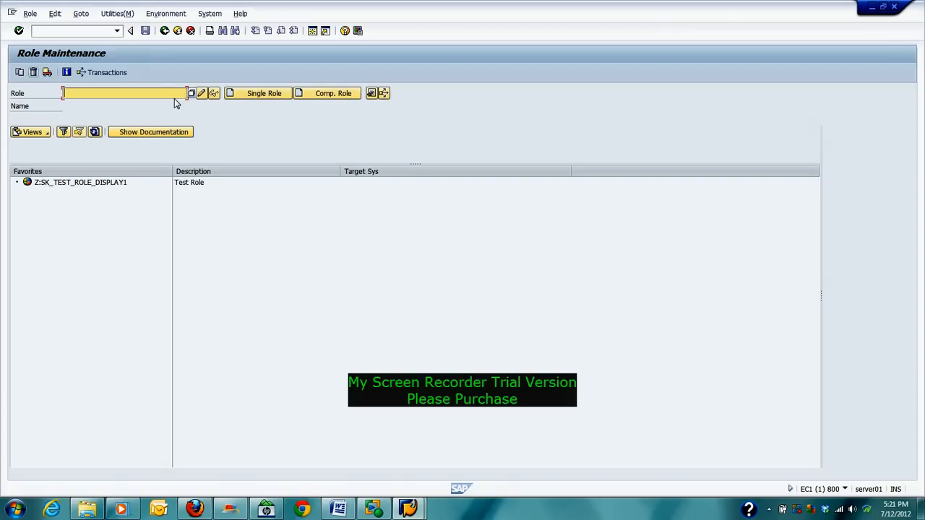
left_click(209, 13)
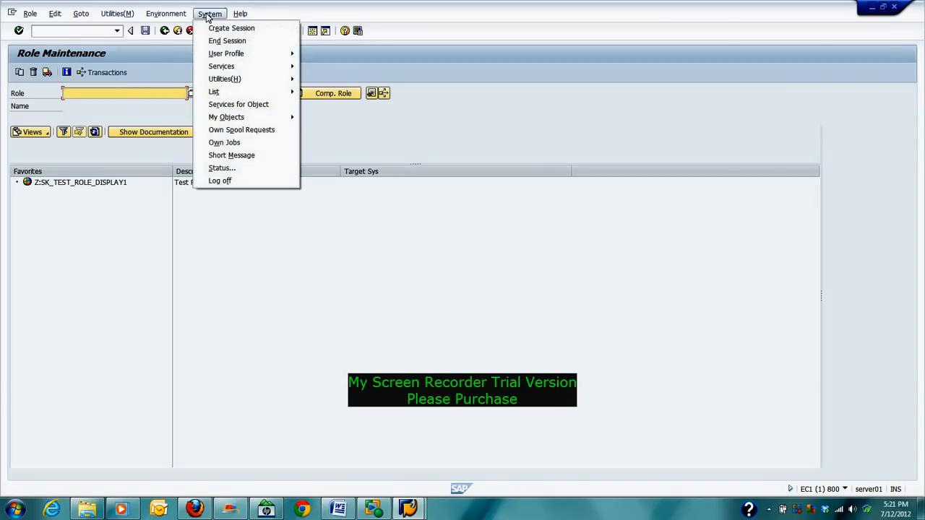
Step: Show System > Status and highlight the current transaction code PFCG
left_click(237, 172)
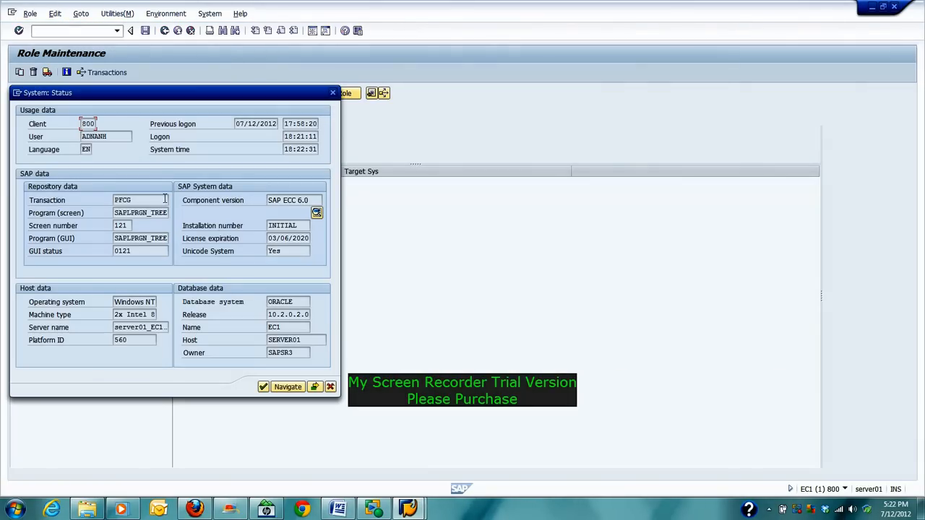
left_click_drag(138, 199, 111, 202)
left_click(99, 208)
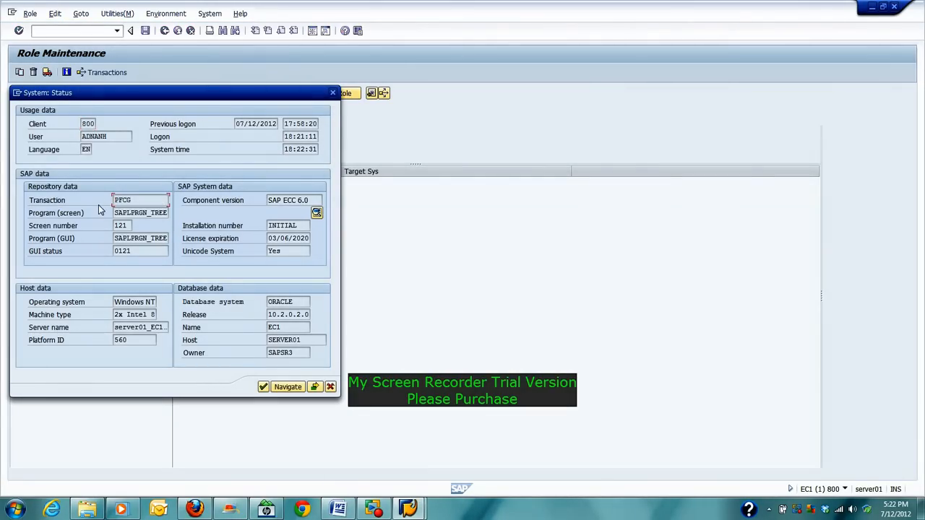
mouse_move(136, 201)
left_mouse_down()
mouse_move(111, 200)
mouse_move(134, 201)
left_mouse_up()
left_click(110, 200)
left_click(113, 202)
left_click(135, 201)
Step: Close the status details and switch the status bar to show the current transaction, PFCG
left_click(263, 386)
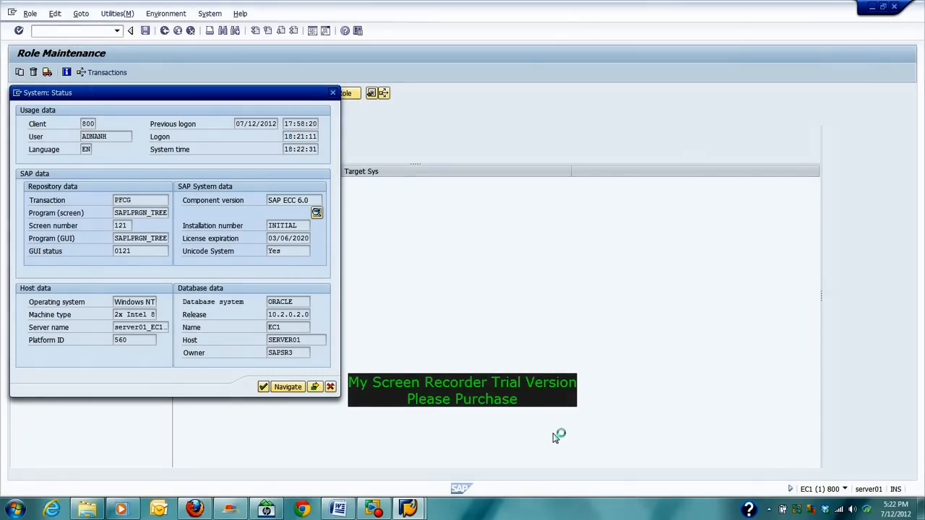
left_click(844, 490)
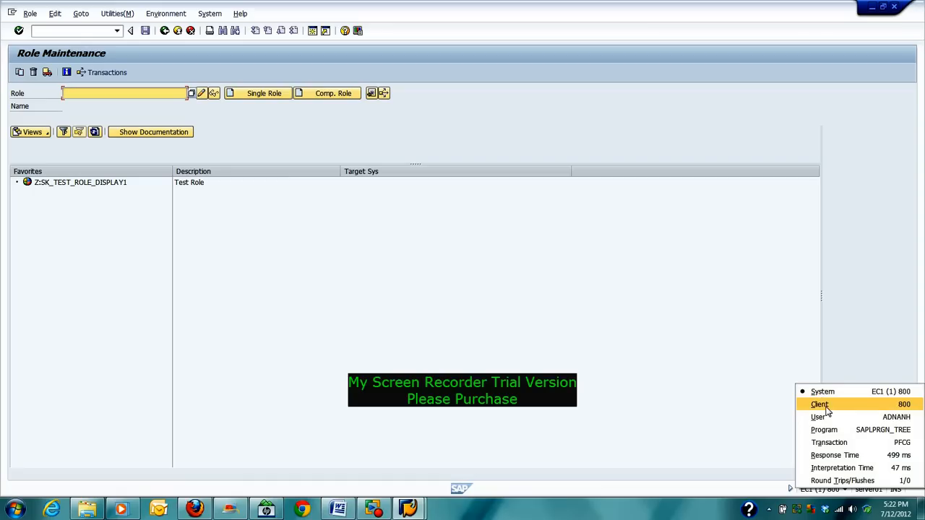
left_click(832, 445)
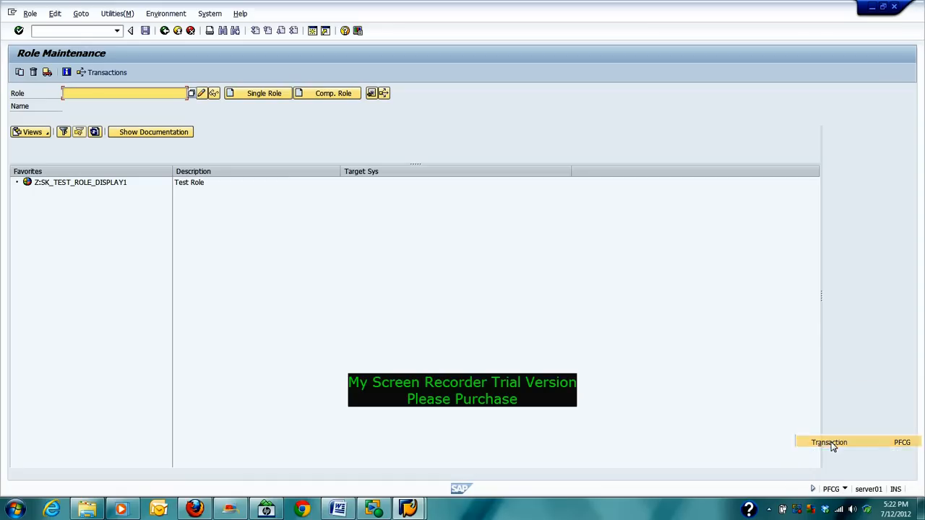
left_click(847, 490)
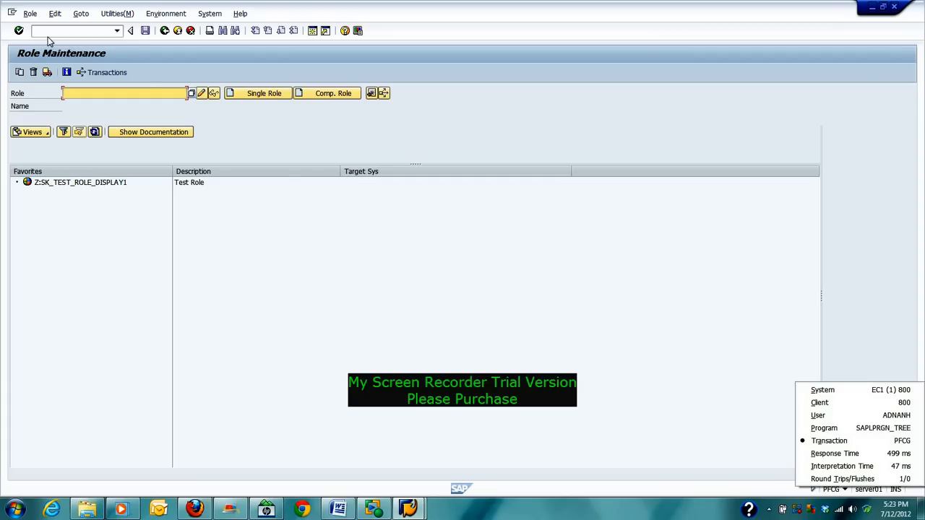
left_click(149, 93)
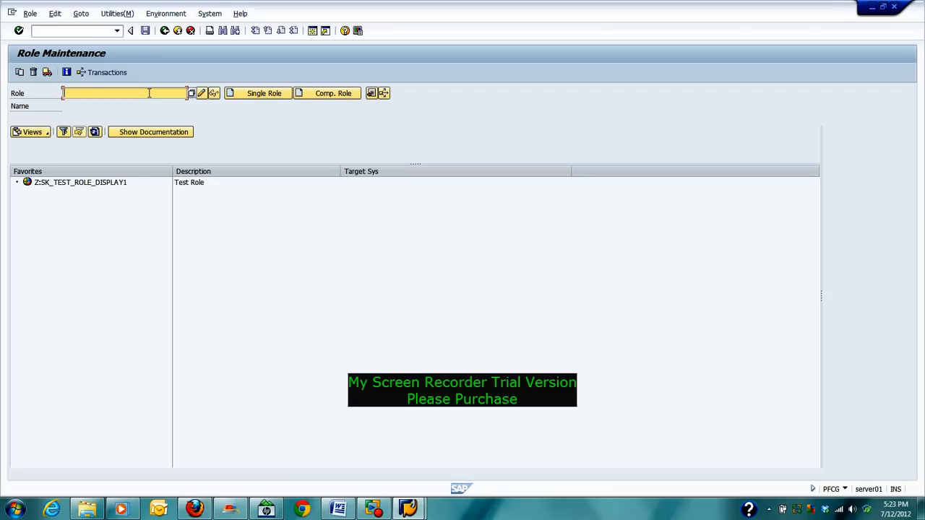
Step: Enter Z:MM_TEST_ROLE_001 in the Role field, correcting the mistyped characters
type("Z")
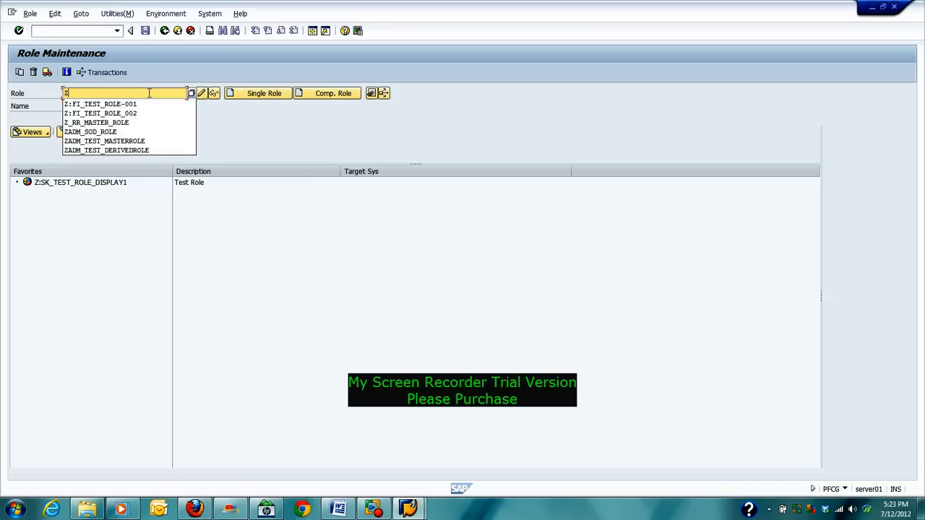
type(":")
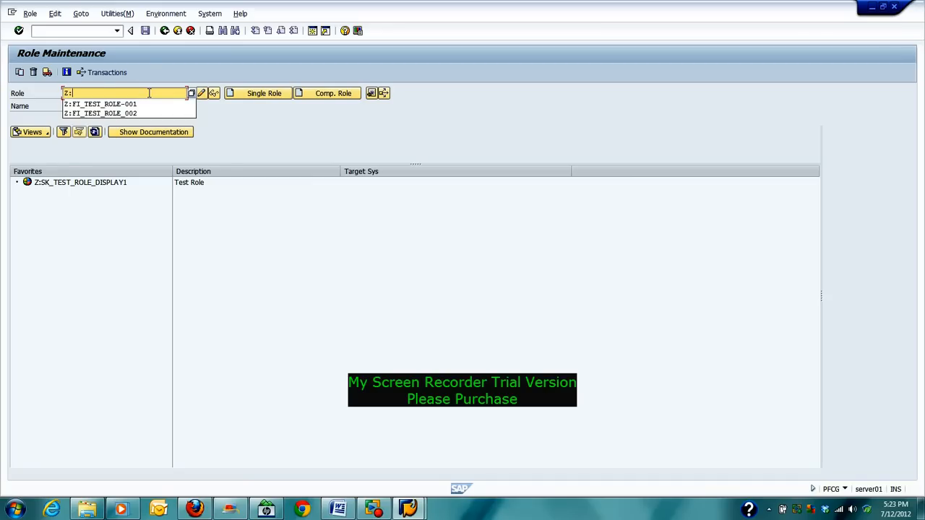
type("MM_TEST_ROL")
type("_))!")
key("BackSpace")
key("BackSpace")
key("BackSpace")
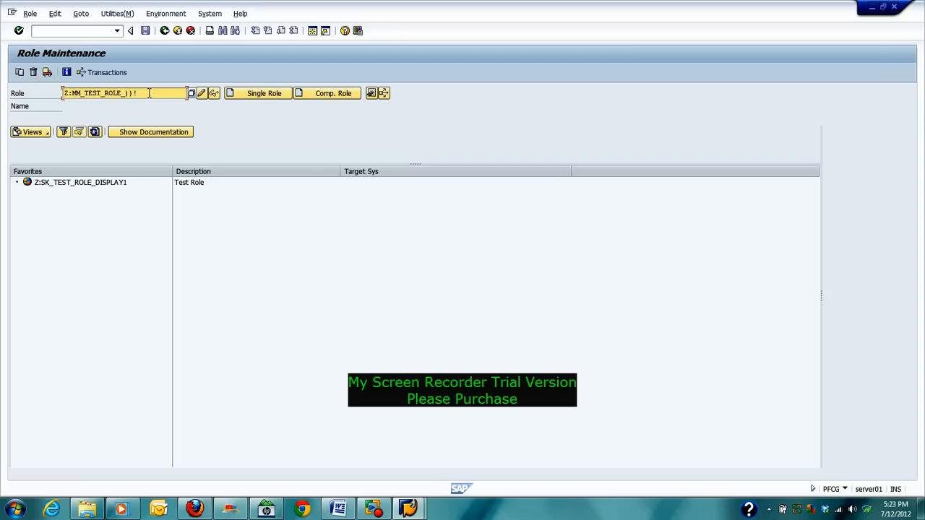
type("001")
Step: Create the single role Z:MM_TEST_ROLE_001 and place the cursor in its Description field
left_click(253, 96)
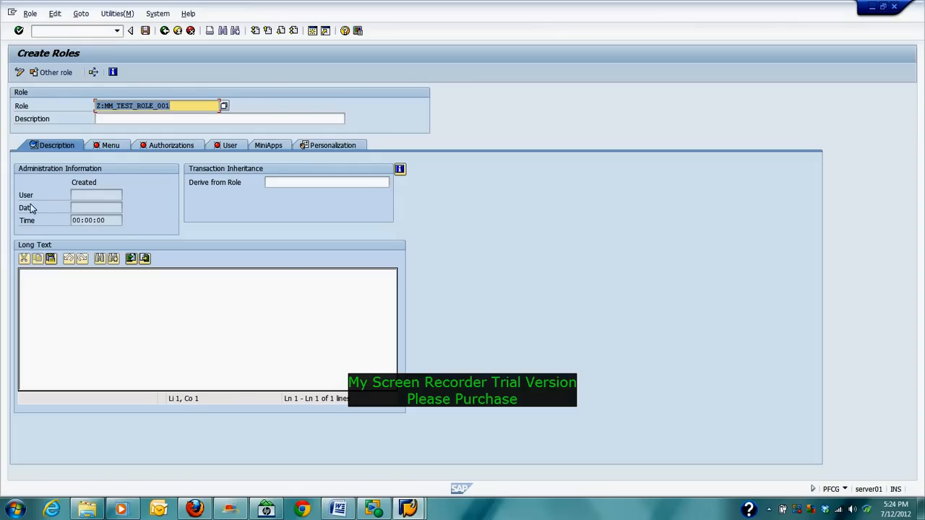
left_click(87, 195)
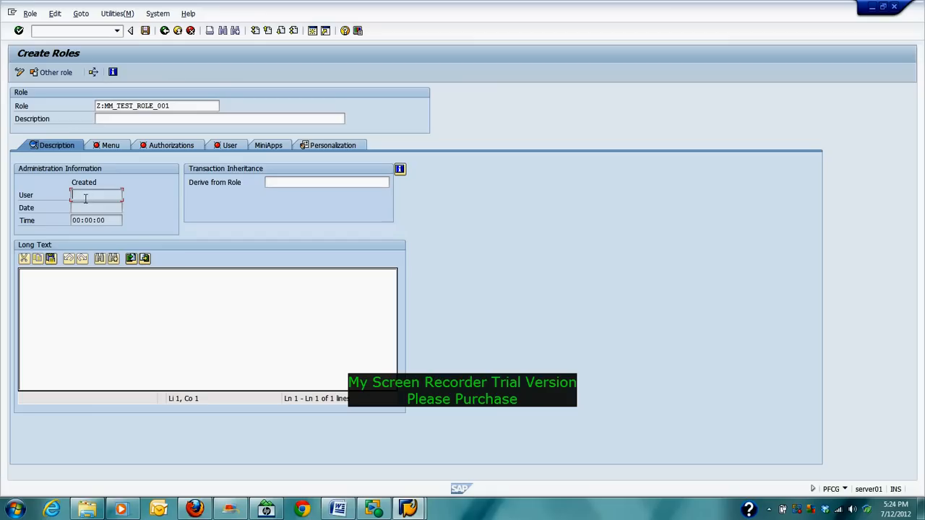
left_click(84, 208)
left_click(108, 118)
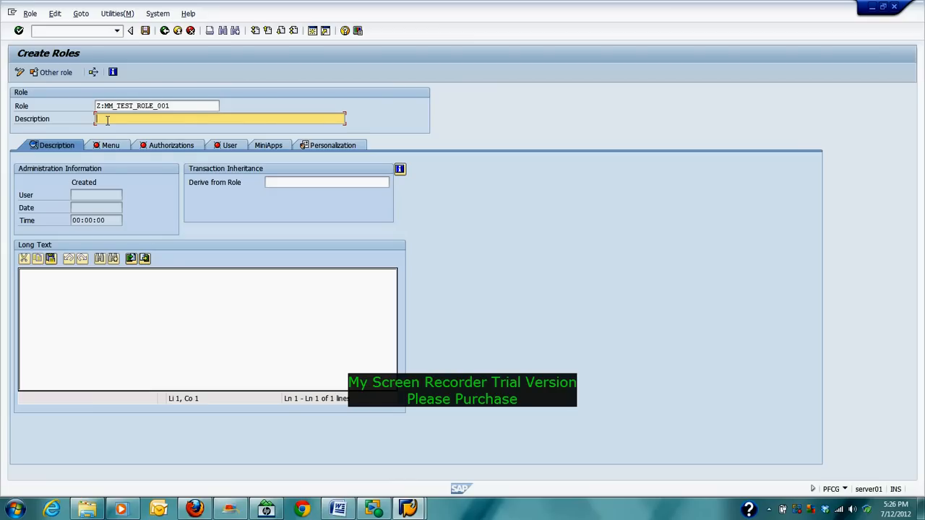
Step: Describe the role as 'Material Management Test Role 1', inserting the missing space
type("Material Management Test Role 1")
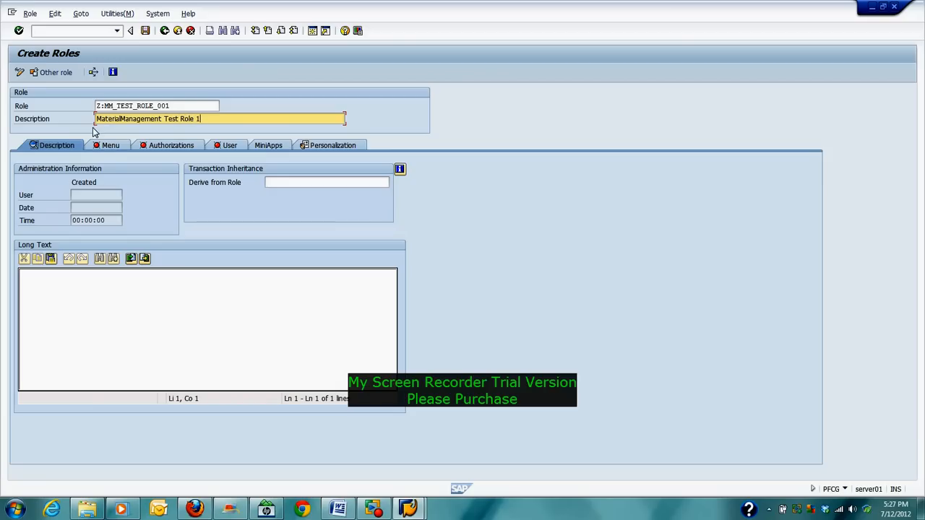
left_click(120, 118)
Step: Save role Z:MM_TEST_ROLE_001 and dismiss the save log to return to Change Roles
left_click(145, 30)
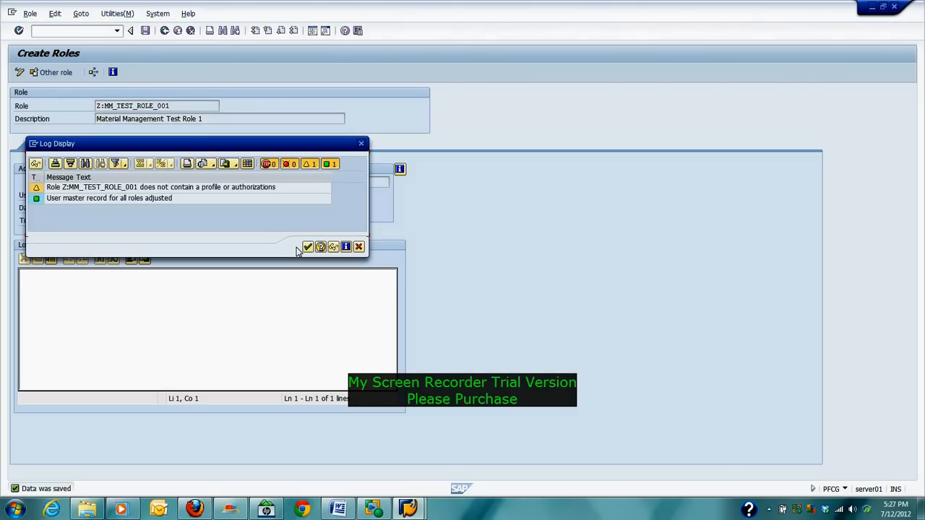
left_click(307, 247)
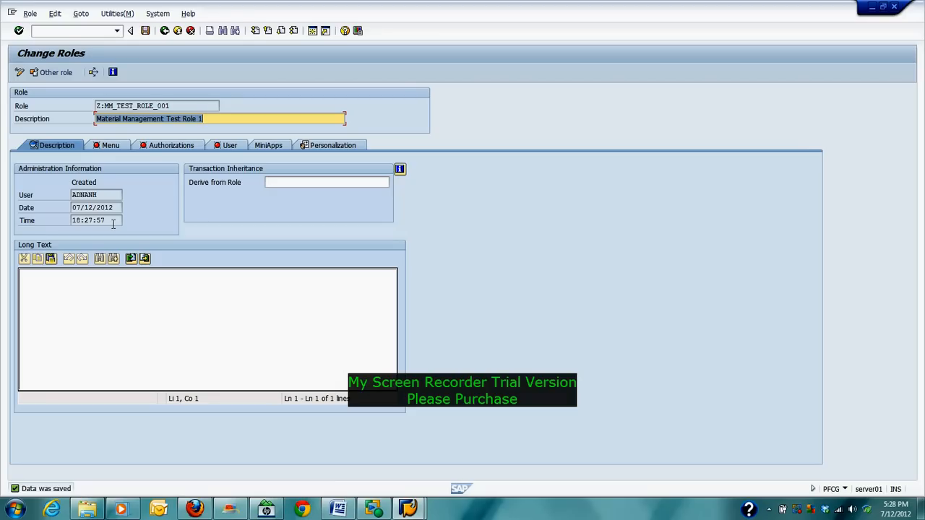
Step: Display the role's Menu structure with technical names turned off
left_click(304, 294)
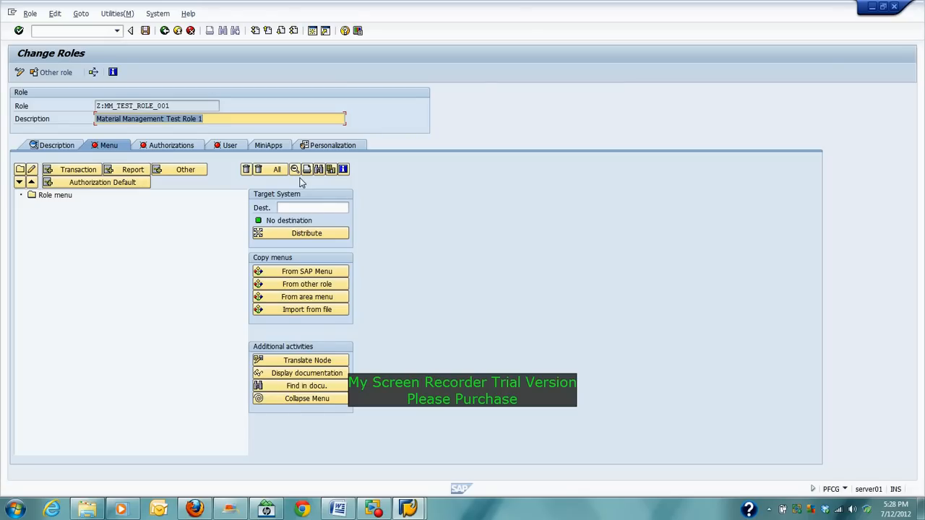
left_click(295, 171)
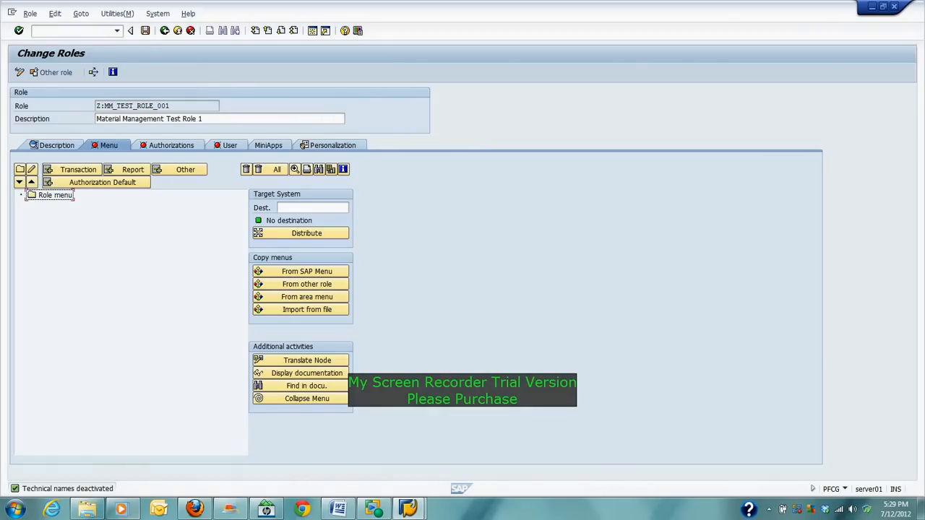
Step: Mark the IH09 through MM03 material lines in the Word T-code list, then return to the SAP role
left_click(346, 511)
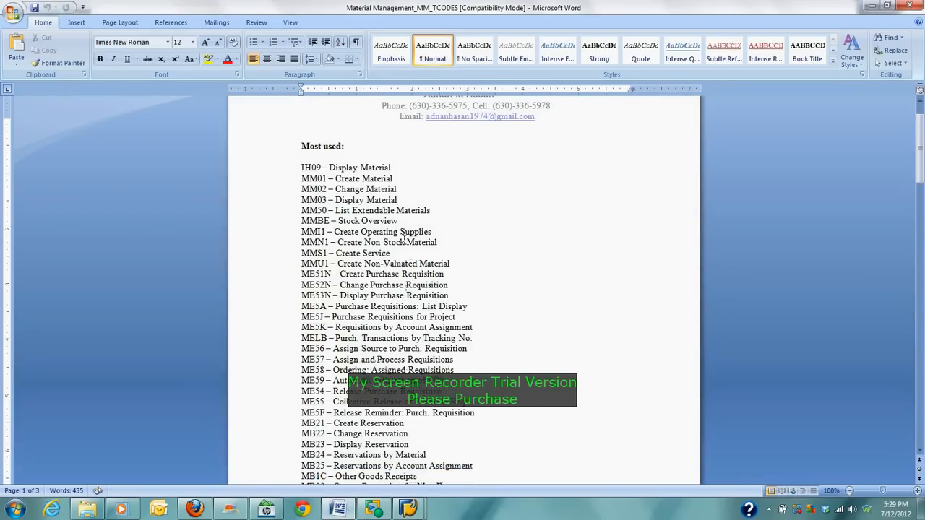
left_click_drag(403, 200, 296, 170)
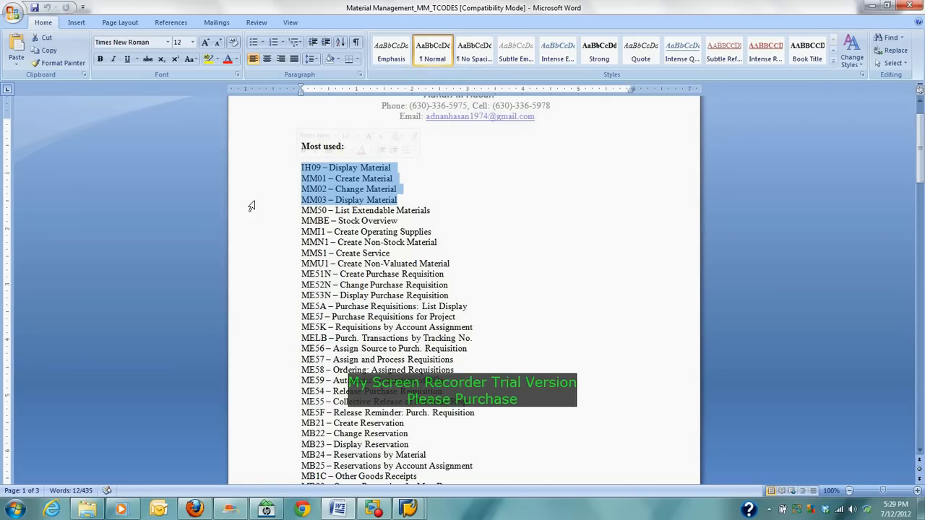
left_click(409, 509)
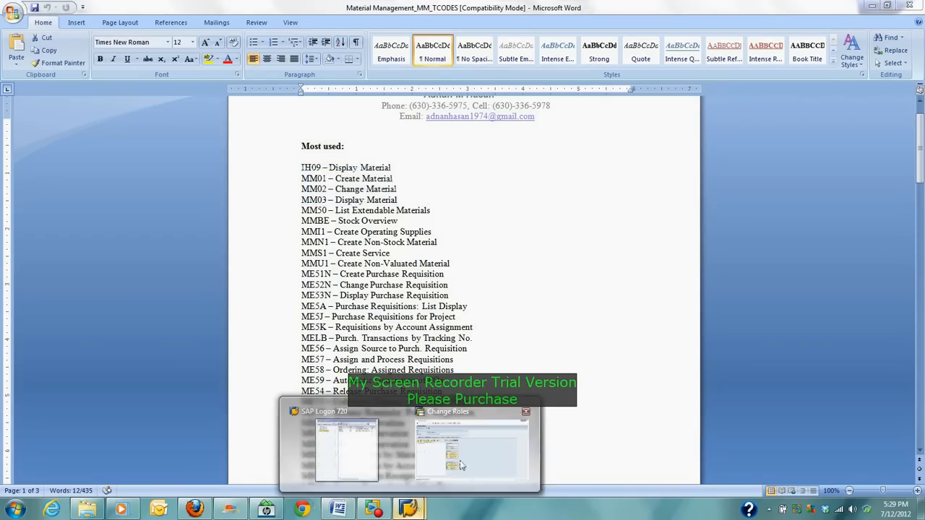
left_click(449, 471)
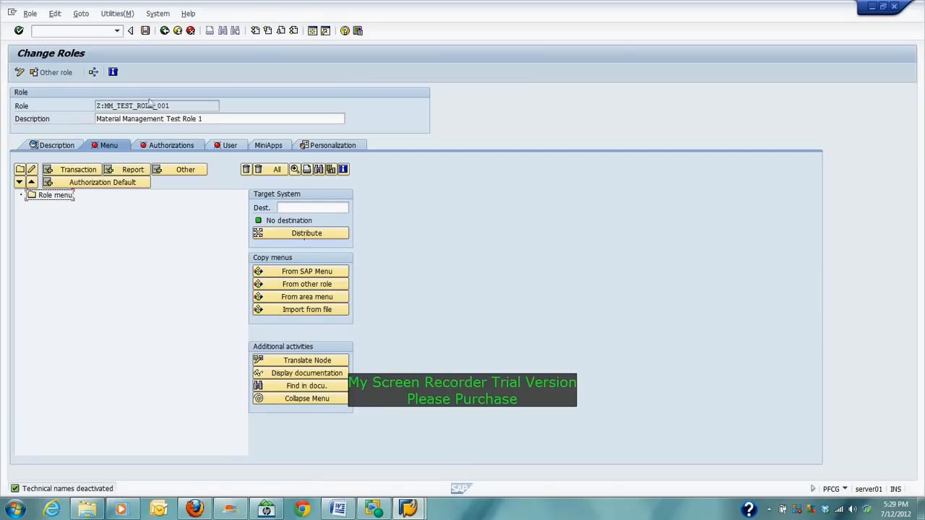
Step: Add a folder named 'Create' under the Role menu node of Z:MM_TEST_ROLE_001
left_click(42, 202)
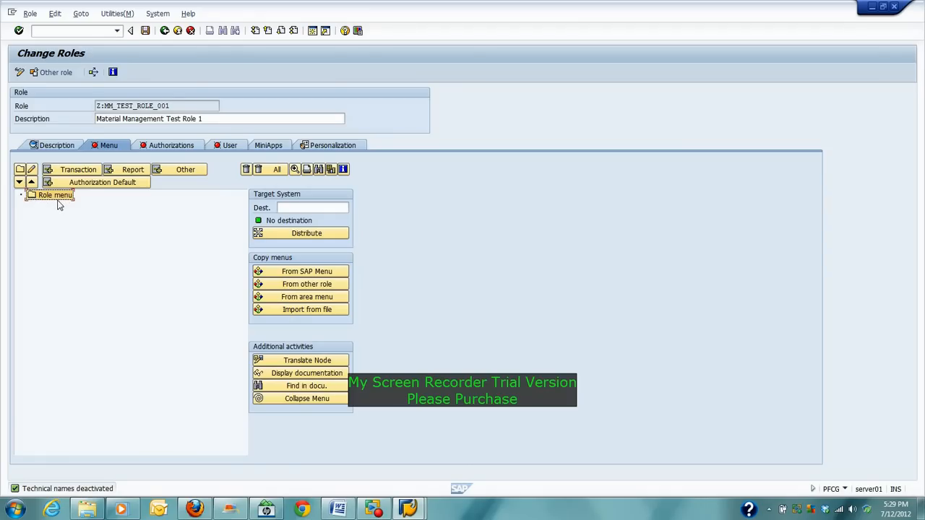
left_click(20, 170)
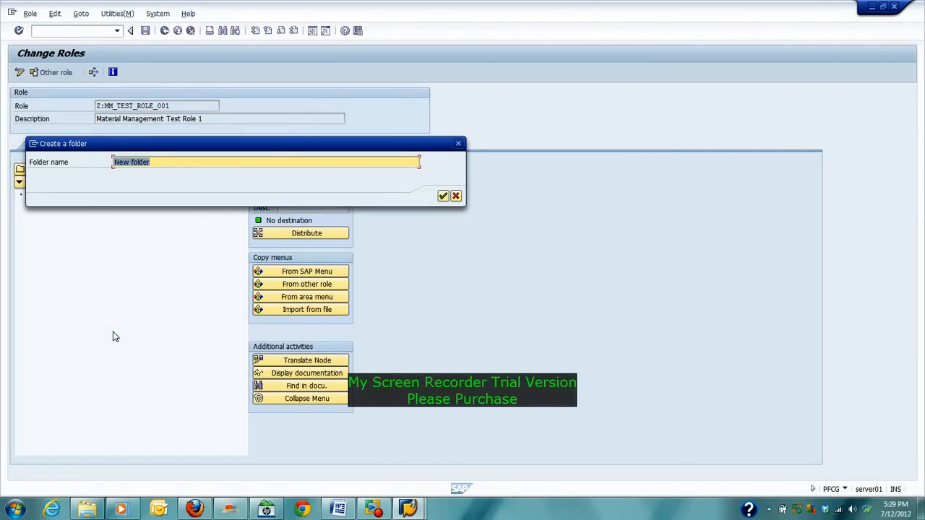
type("CreAT")
key("BackSpace")
key("BackSpace")
key("BackSpace")
type("eate")
key("Return")
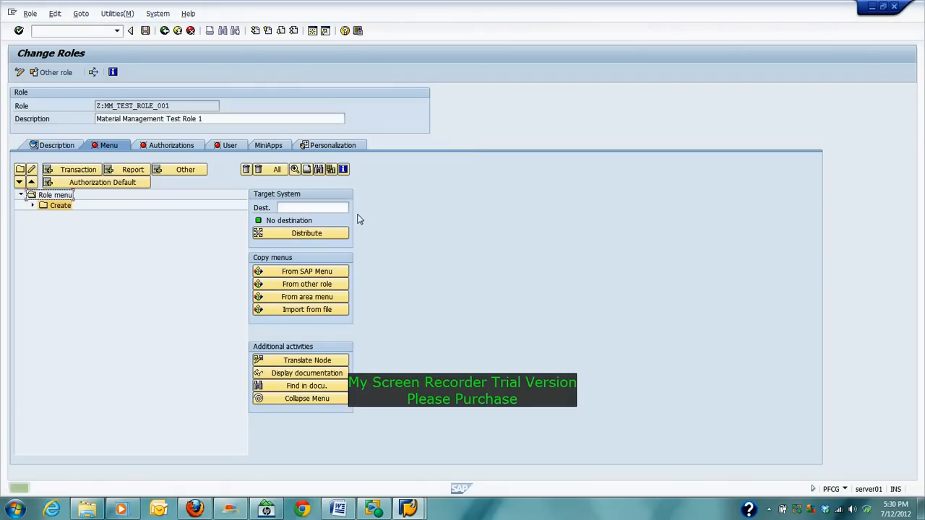
Step: Add a second folder named 'Display' under Role menu, placed above Create
left_click(51, 196)
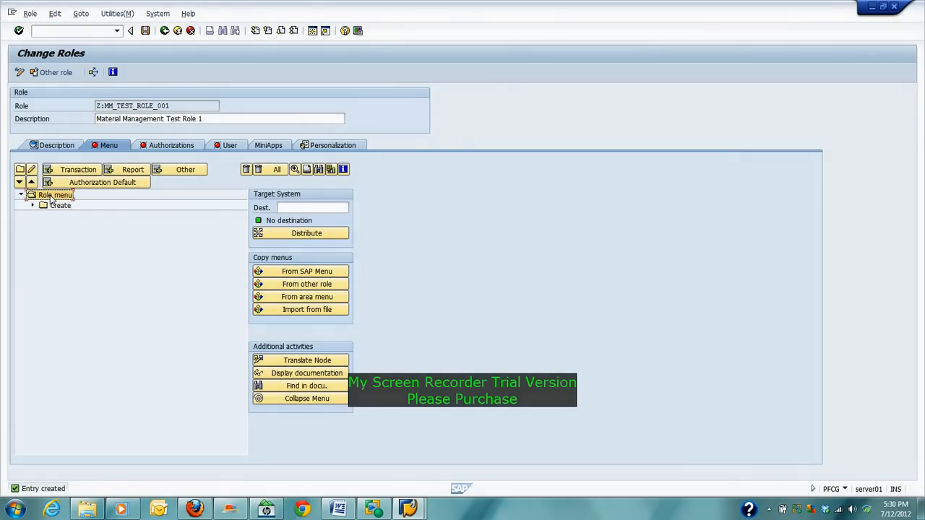
left_click(55, 207)
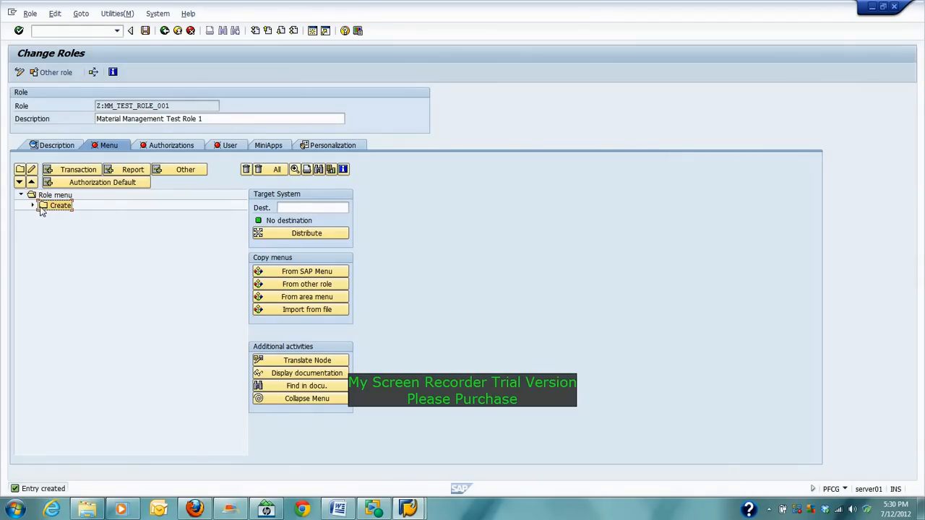
left_click(54, 197)
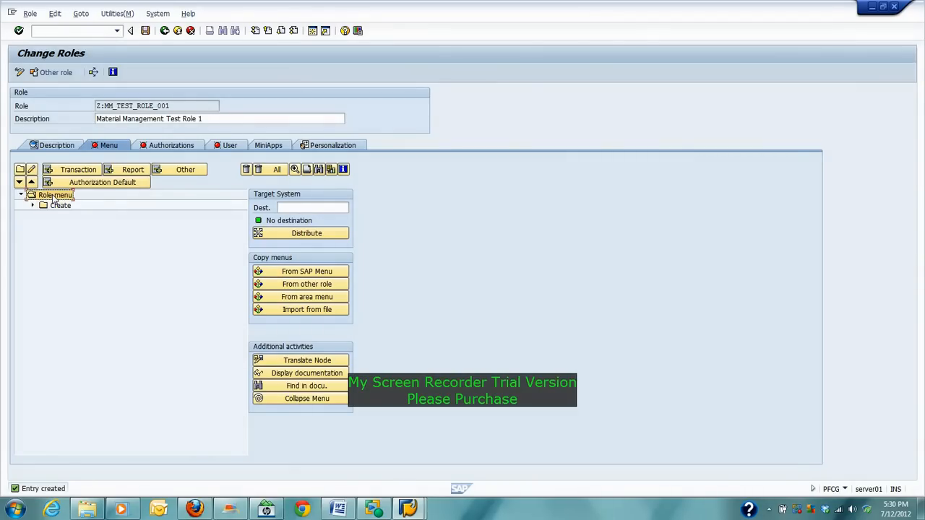
left_click(21, 169)
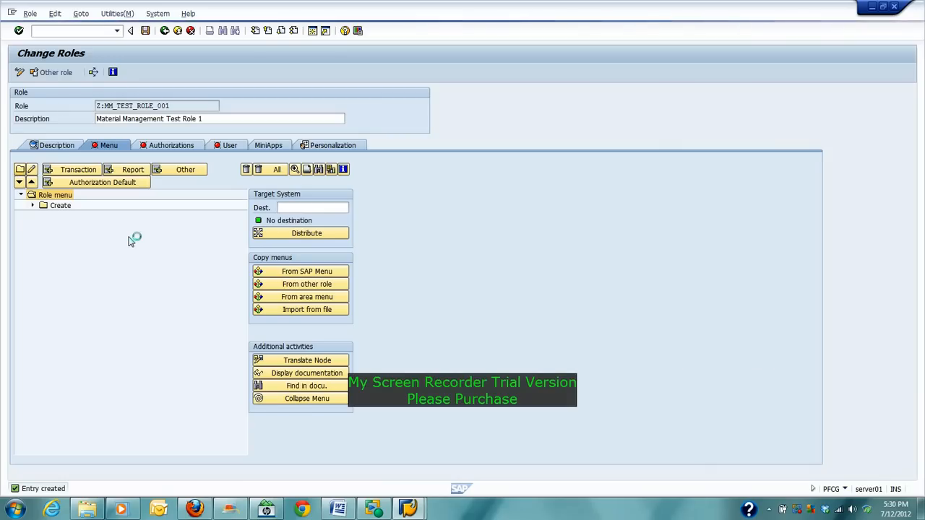
type("Display")
key("Return")
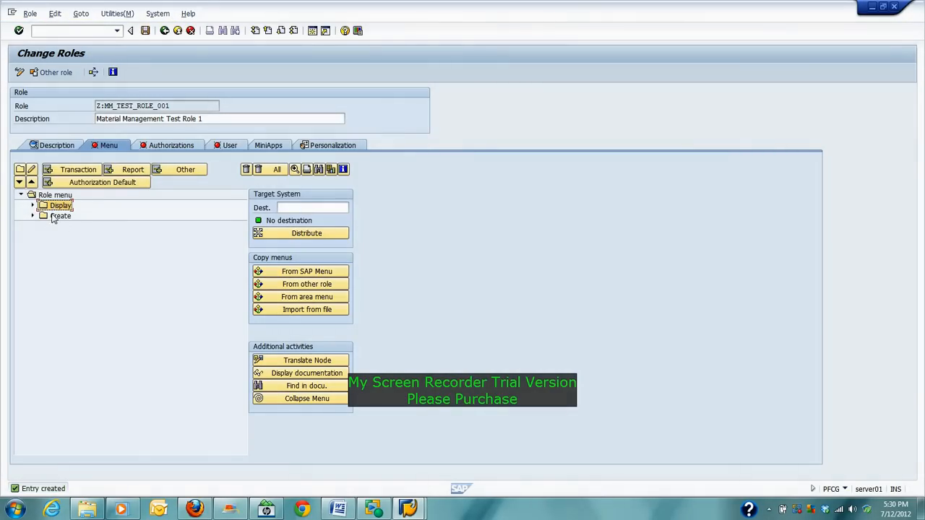
Step: Open the Assign transactions table for the Display folder and bring the Word T-code list forward
left_click(32, 206)
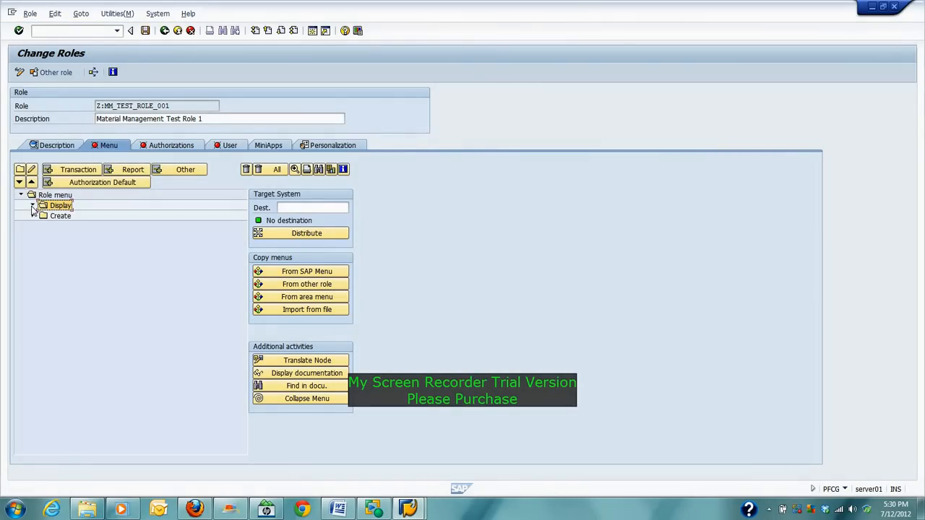
left_click(52, 208)
left_click(70, 170)
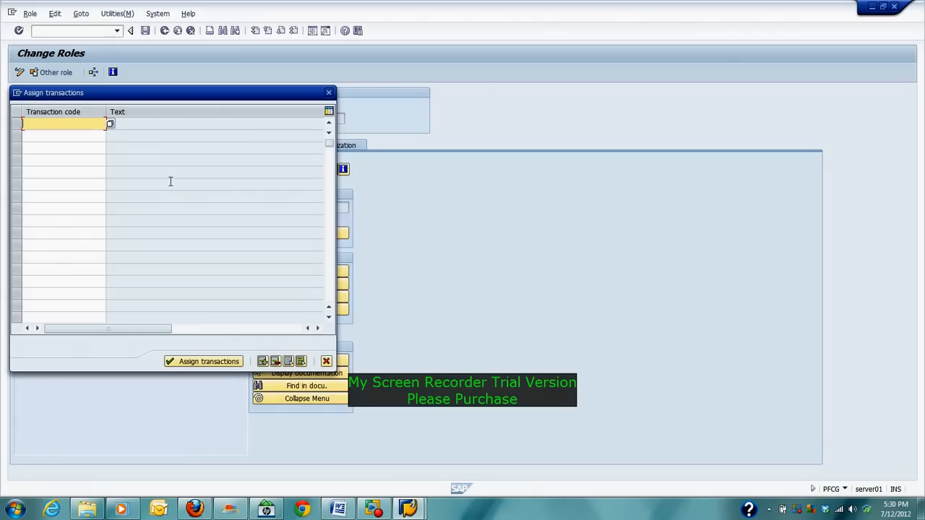
left_click_drag(195, 93, 361, 71)
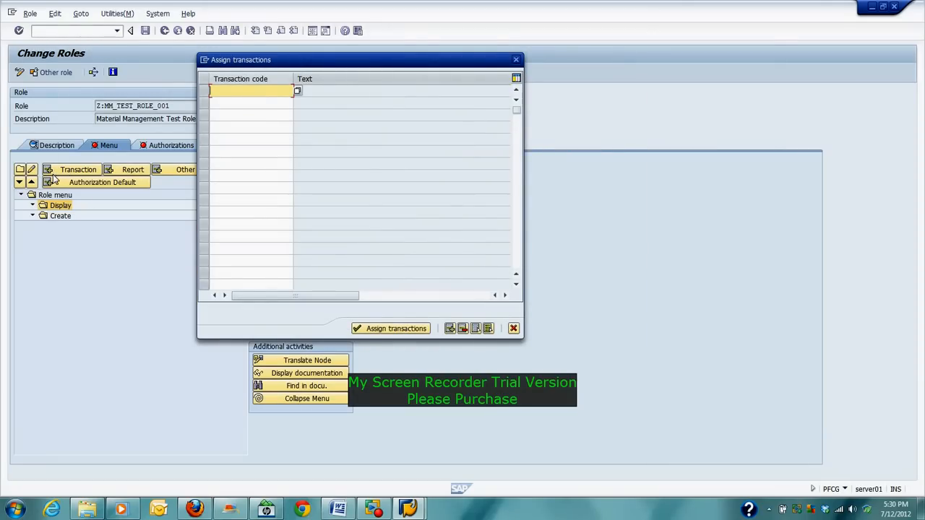
left_click(513, 329)
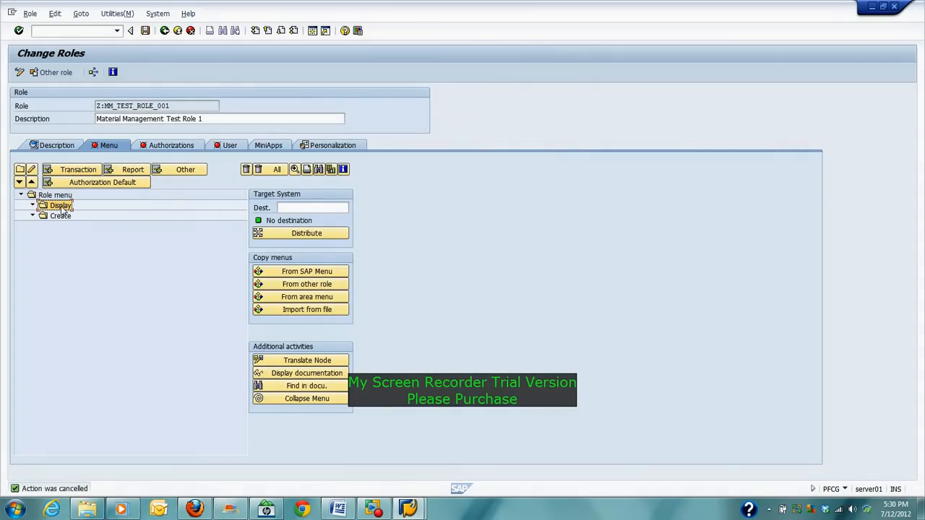
left_click(78, 172)
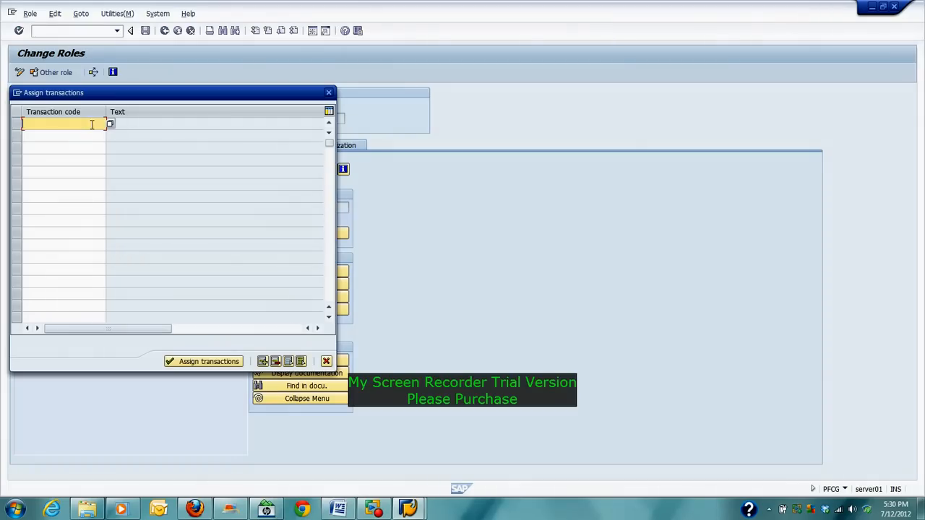
left_click_drag(188, 87, 259, 82)
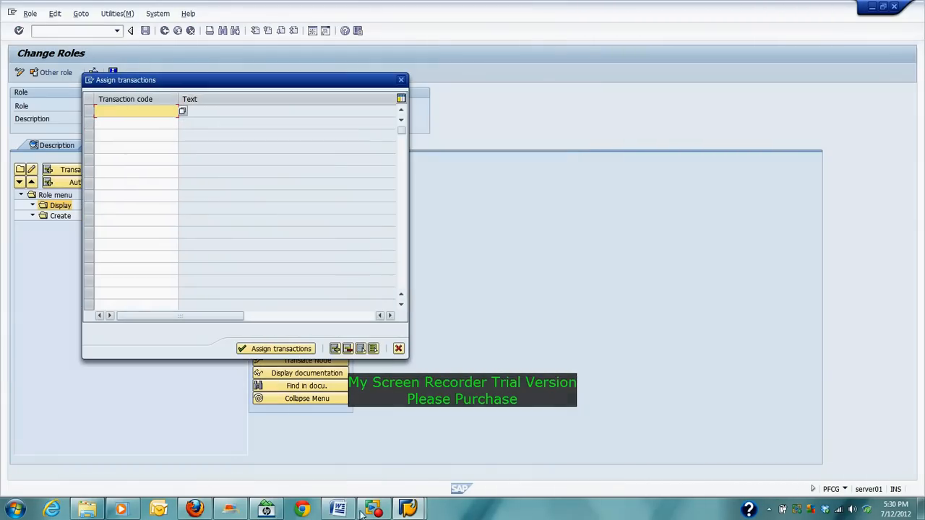
left_click(344, 509)
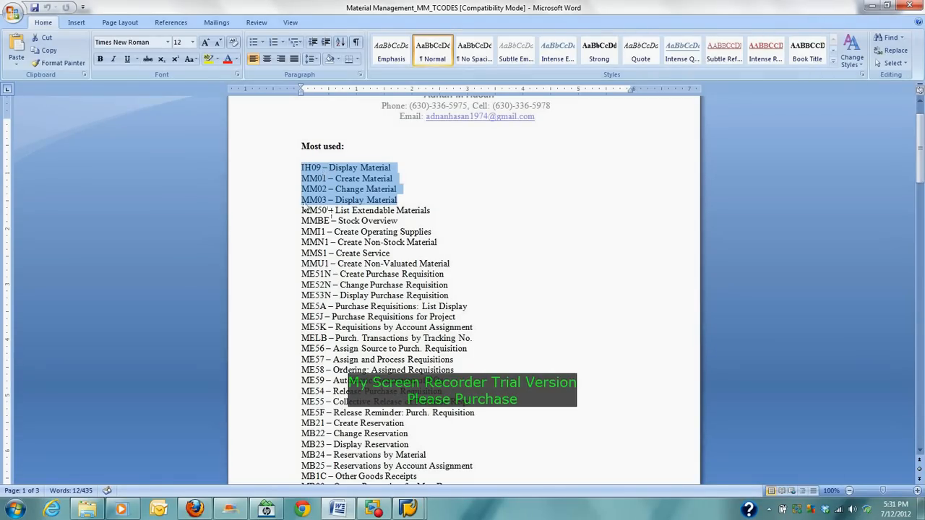
Step: Assign transactions IH09 and MM03 to the Display folder as Display Material entries
left_click(408, 510)
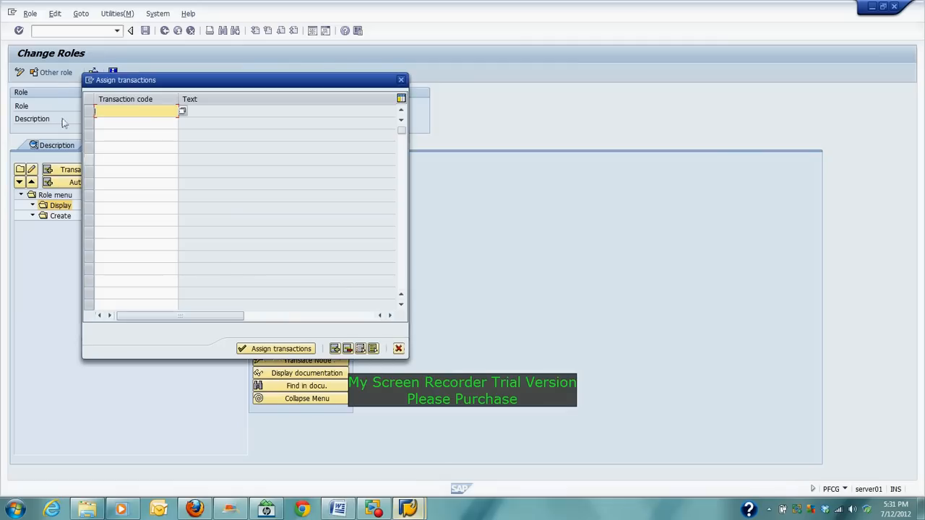
type("IH")
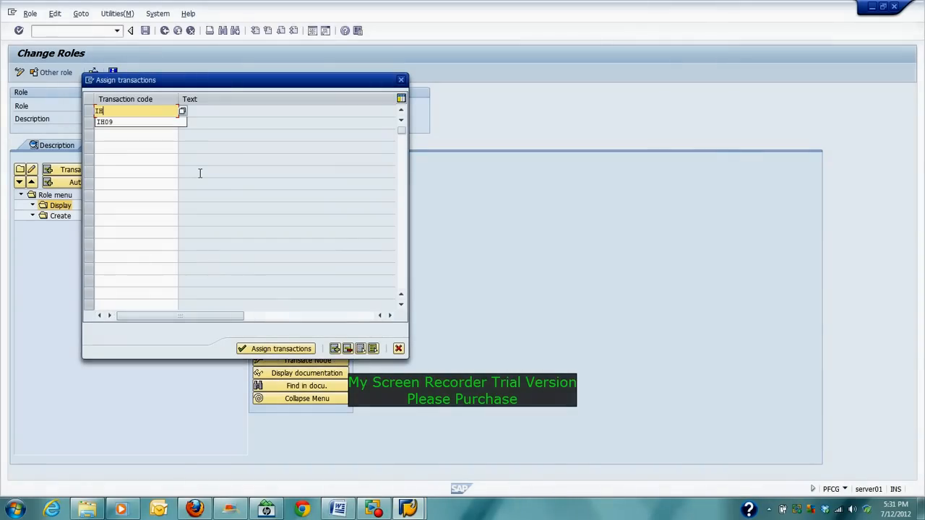
type("09")
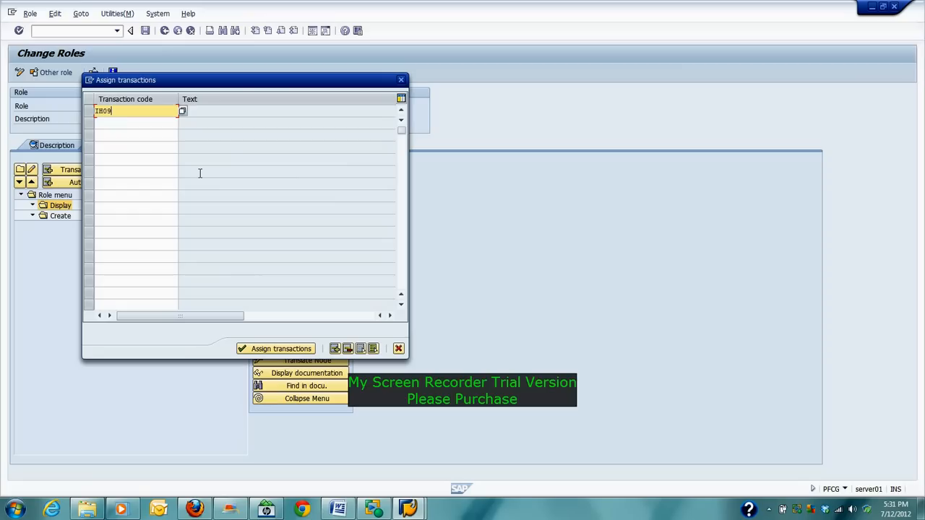
key("Down")
type("MM0")
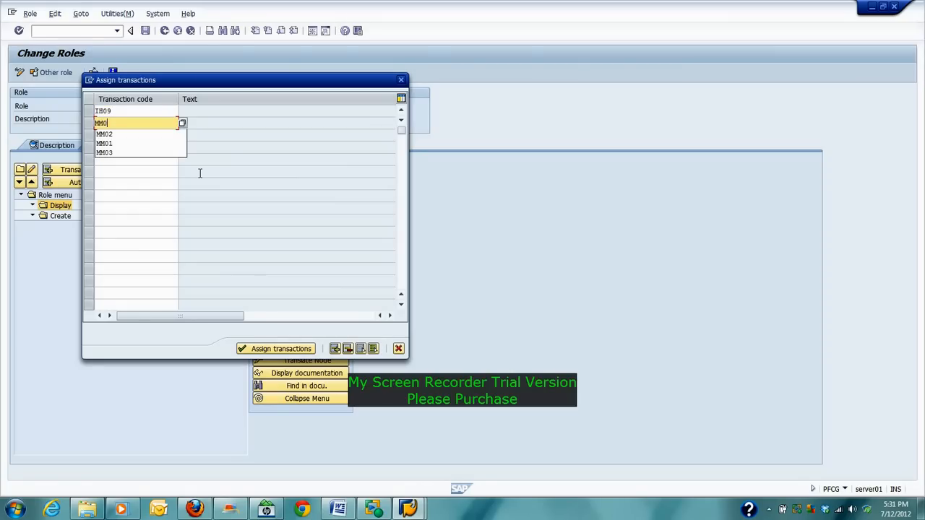
type("3")
key("Return")
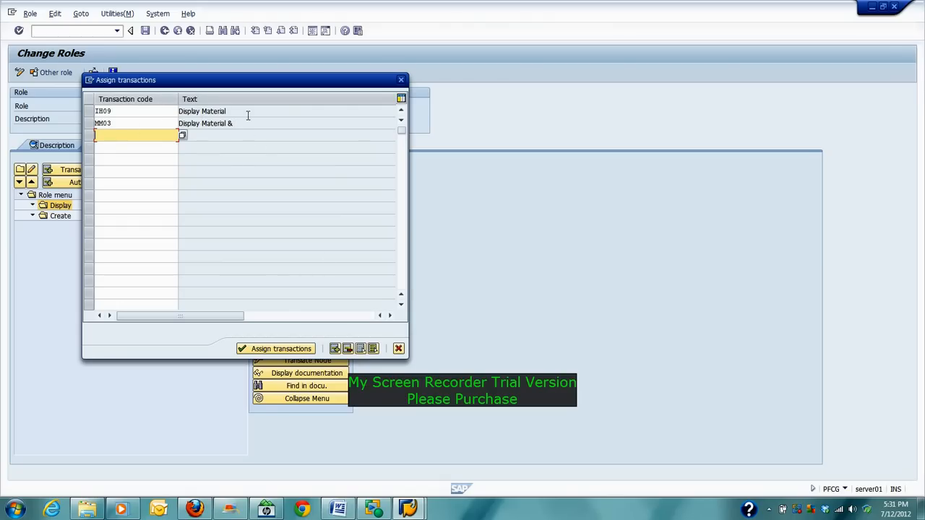
left_click(262, 349)
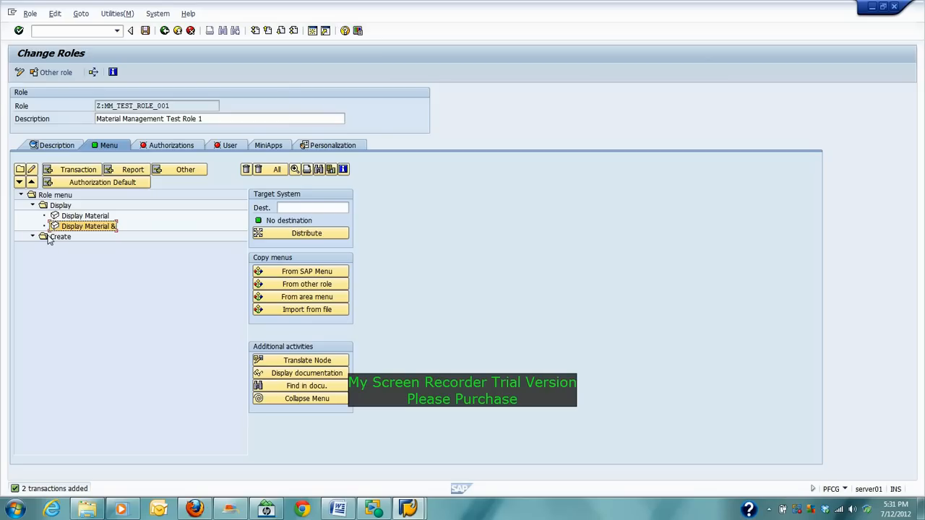
left_click(46, 239)
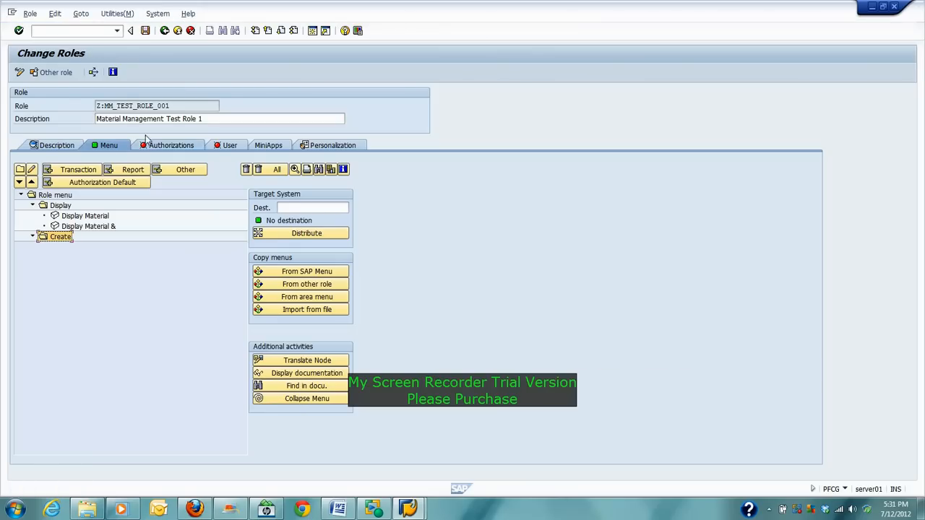
Step: Assign MM01 (Create Material) and MM02 (Change Material) to the Create folder
left_click(69, 171)
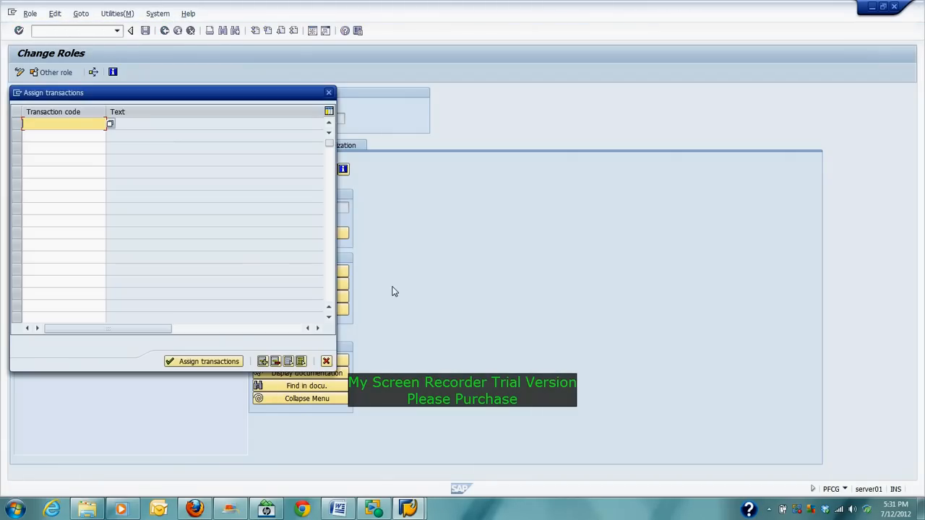
left_click(338, 510)
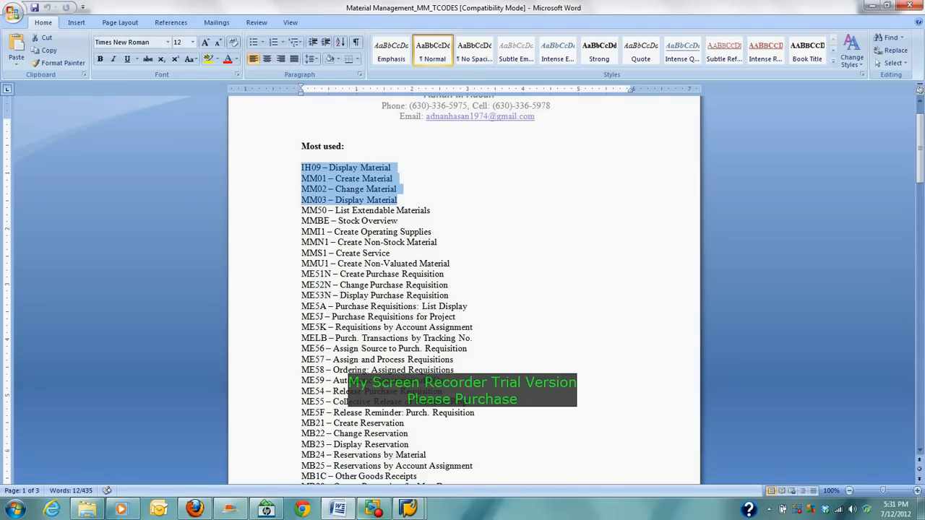
left_click(408, 509)
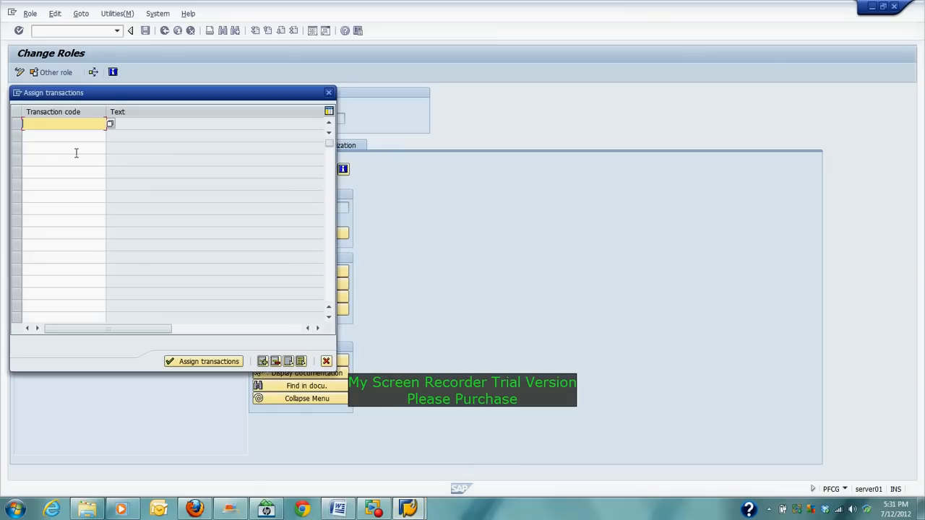
type("MM01")
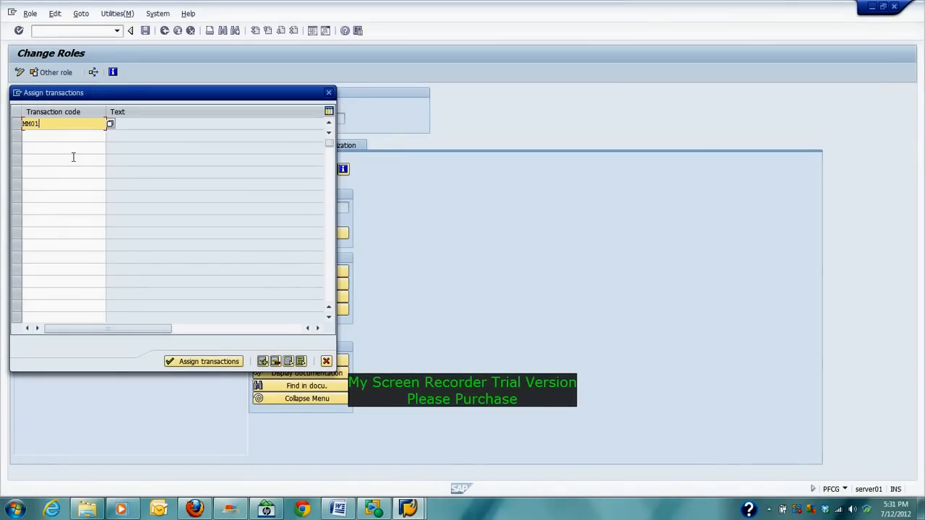
key("Down")
type("MM02")
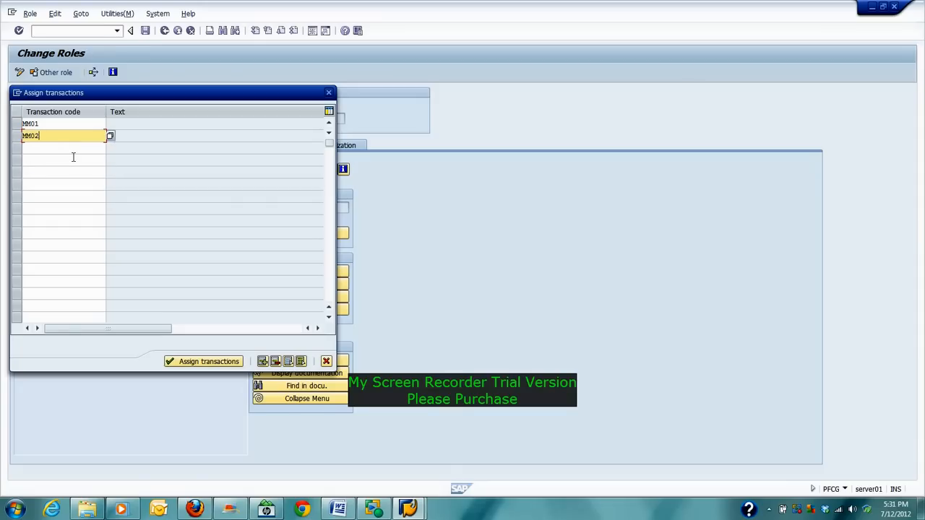
key("Return")
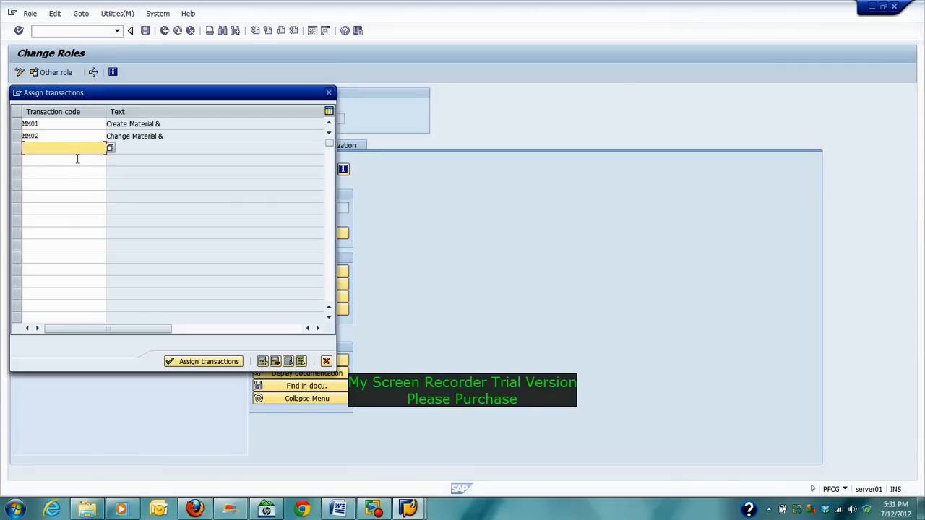
left_click(193, 362)
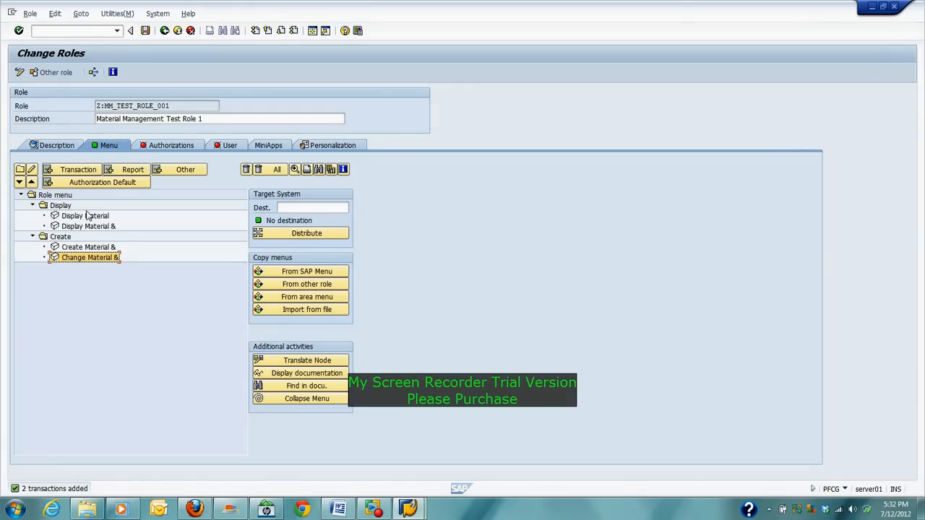
Step: Review the Description and Authorizations tabs, then view the empty User Assignments table
left_click(63, 147)
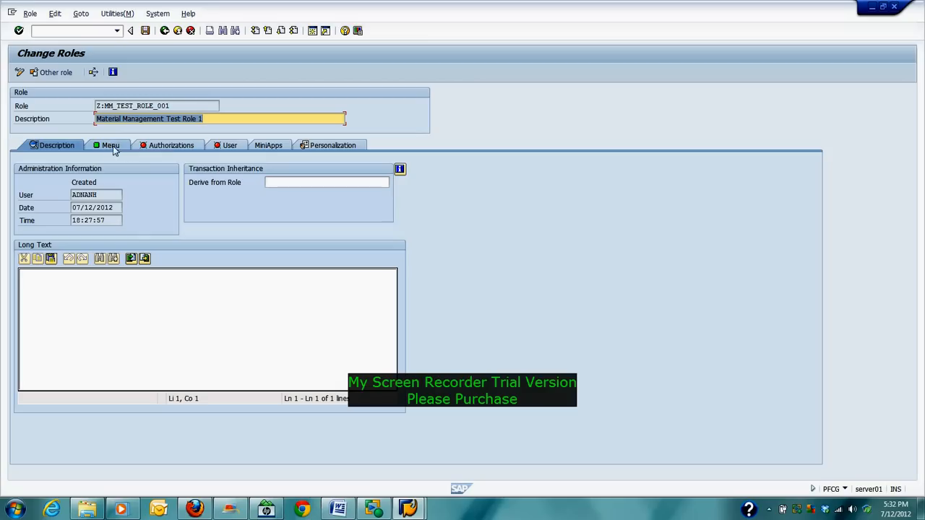
left_click(175, 145)
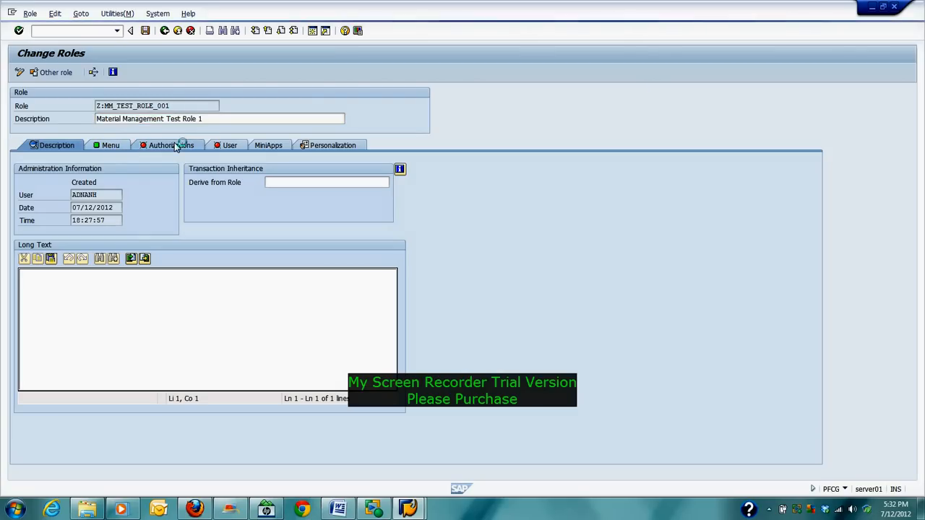
left_click(232, 146)
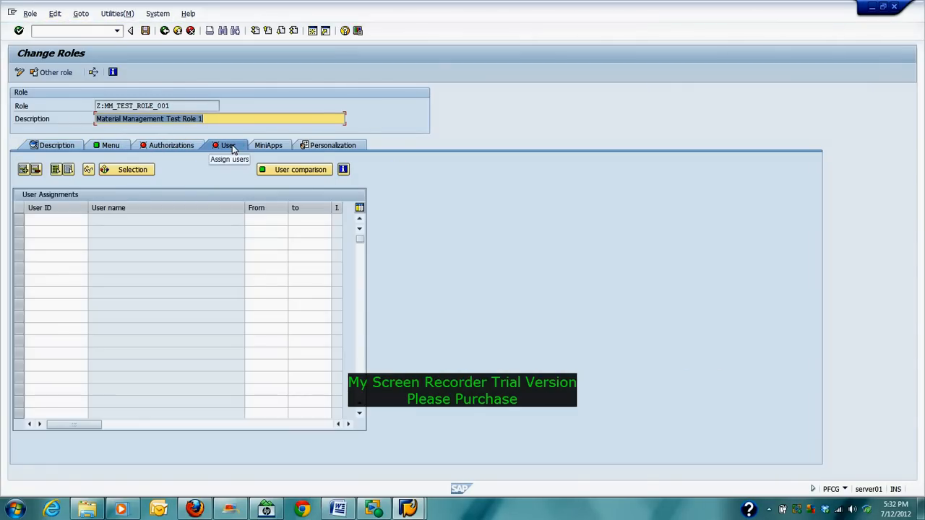
left_click(45, 219)
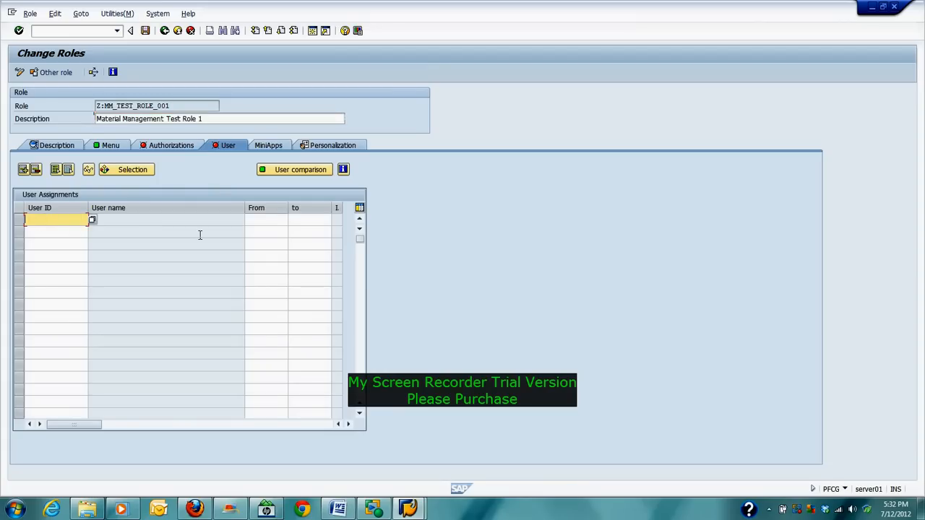
left_click(52, 233)
left_click(53, 266)
left_click(58, 219)
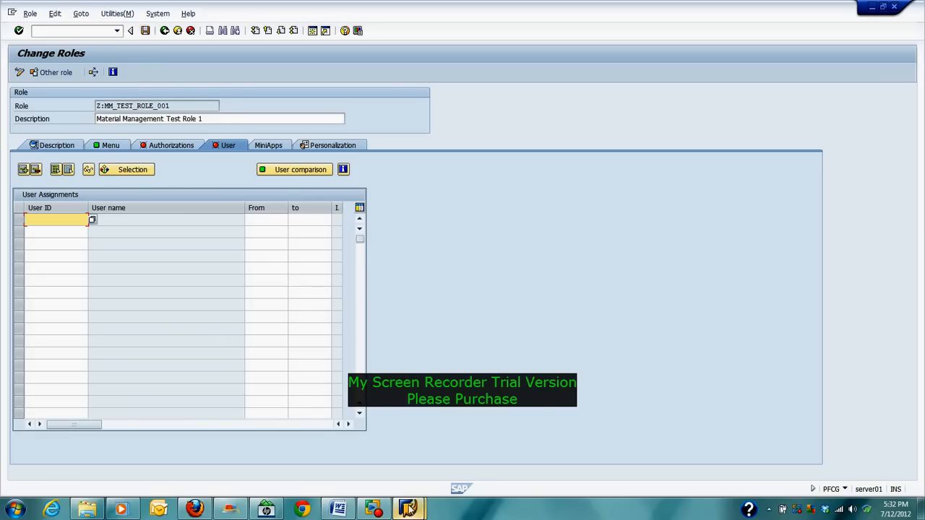
mouse_move(405, 510)
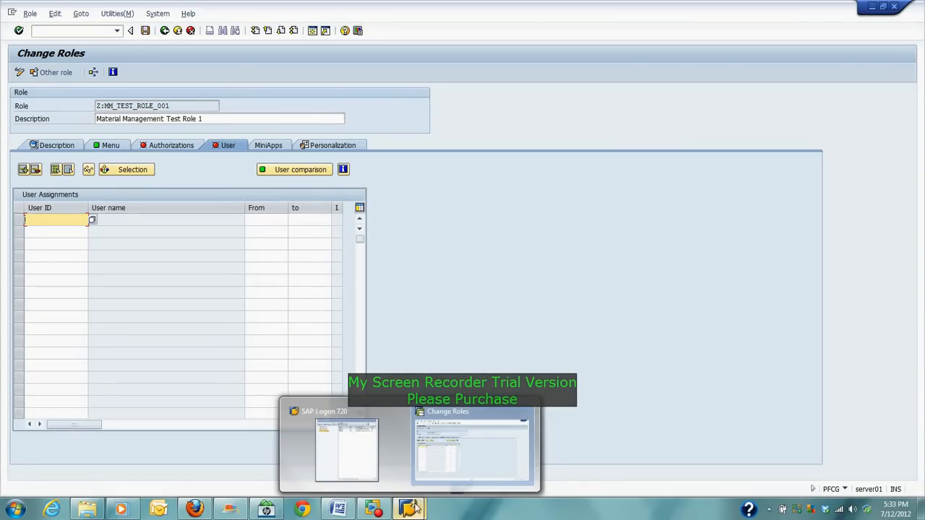
Step: Bring My Screen Recorder to the front showing its saved recordings list
left_click(374, 509)
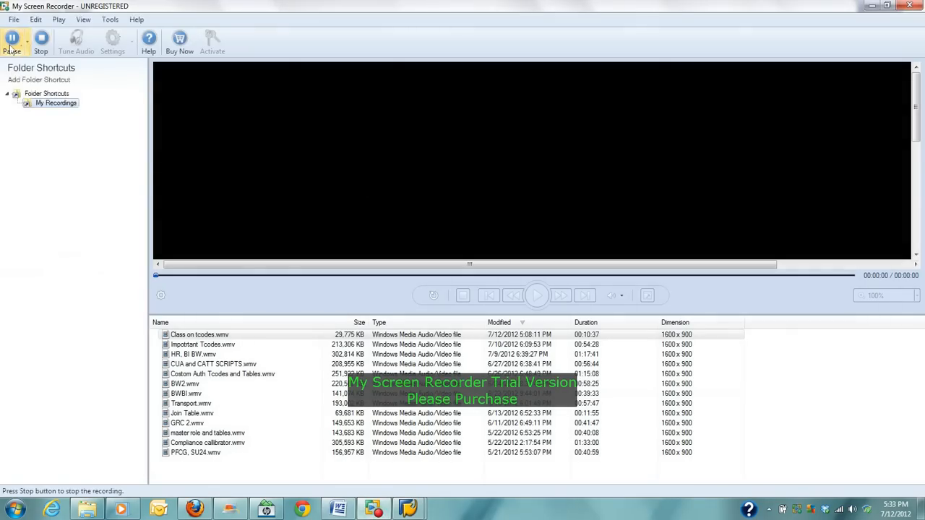